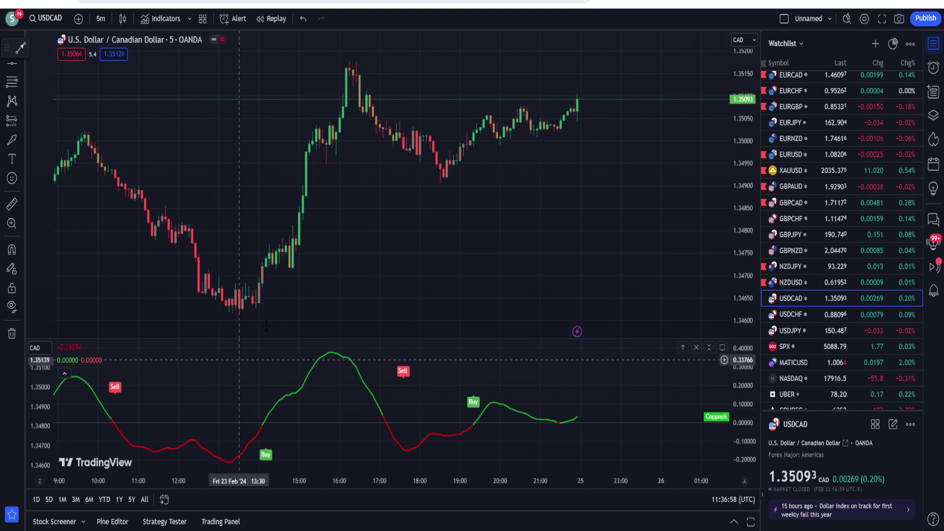
Enlarge the Coppock/UT Bot pane on USDCAD, then switch the chart to GBPJPY.
mouse_move(334, 305)
left_mouse_down()
mouse_move(369, 299)
mouse_move(339, 306)
left_mouse_up()
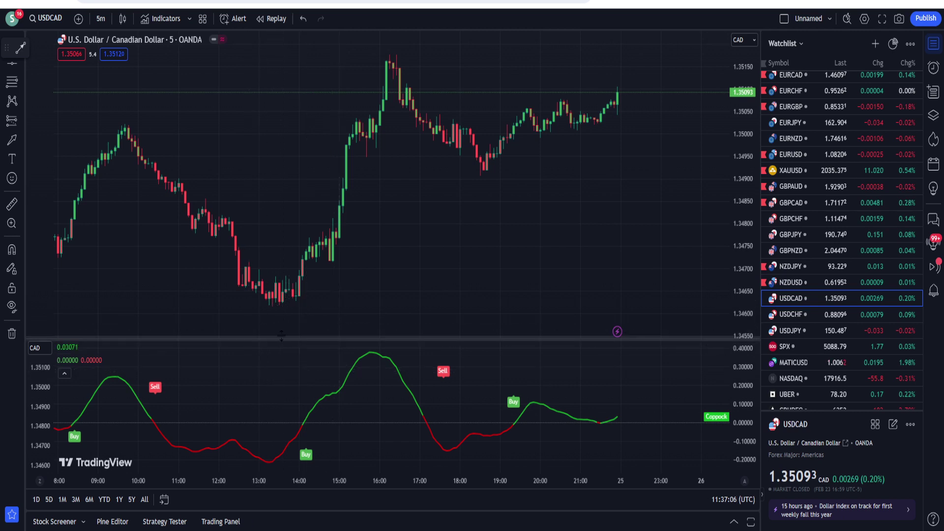
left_click_drag(281, 340, 299, 335)
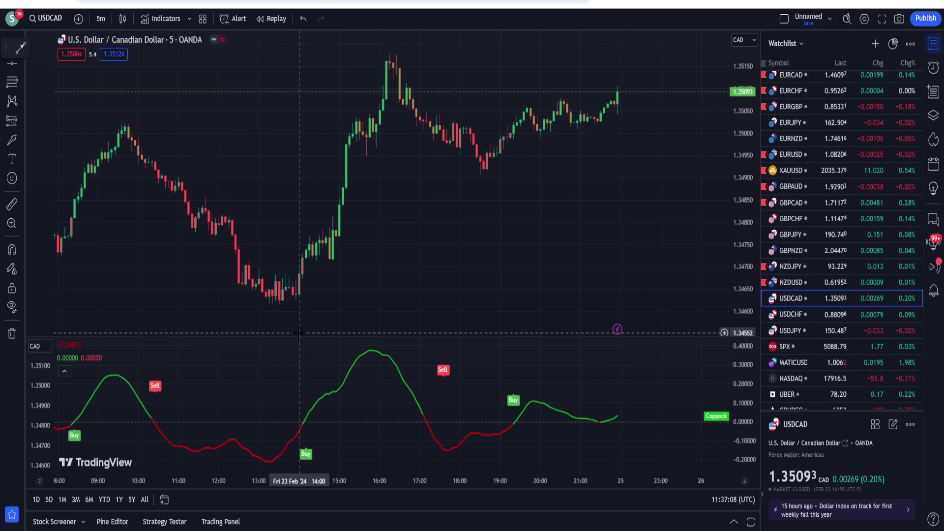
scroll(366, 295, "down", 1)
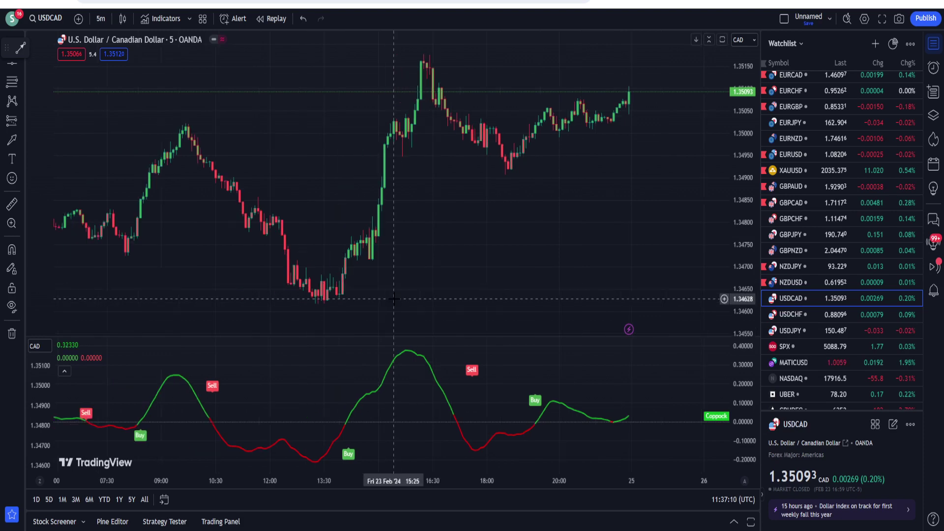
left_click_drag(421, 284, 387, 295)
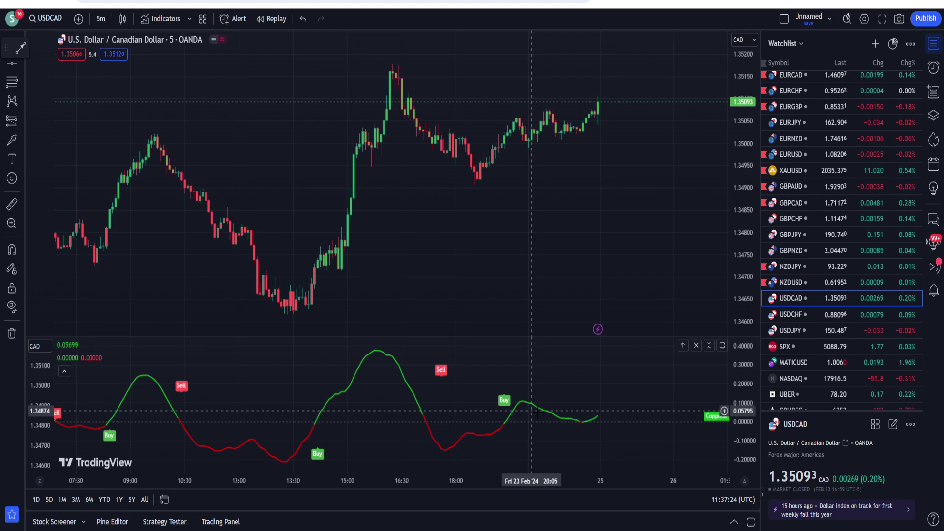
left_click(811, 231)
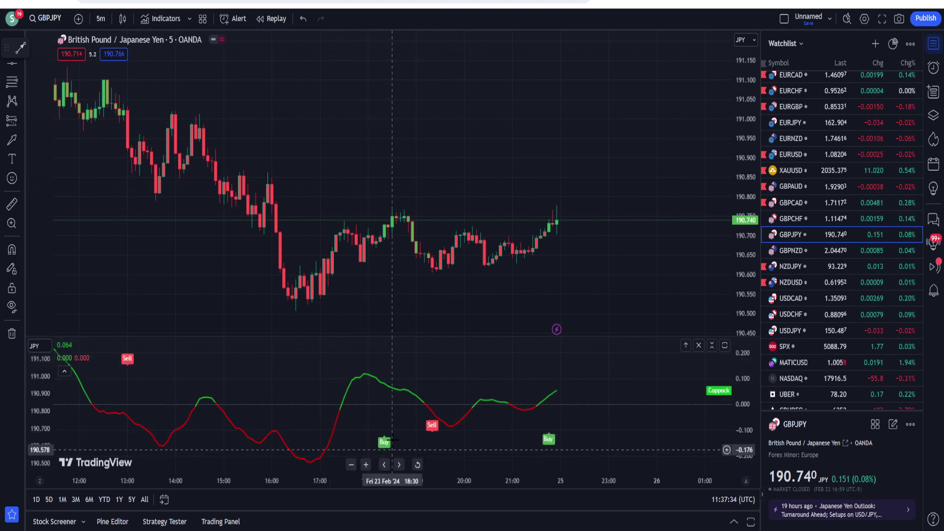
Load AUDUSD from the top of the Watchlist and zoom out to show history back to 09:00.
scroll(492, 412, "down", 1)
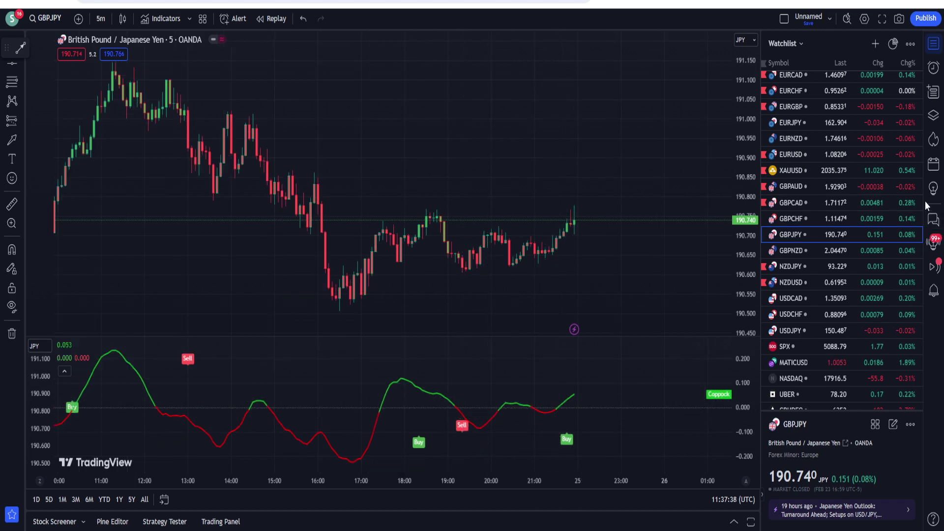
scroll(831, 198, "up", 5)
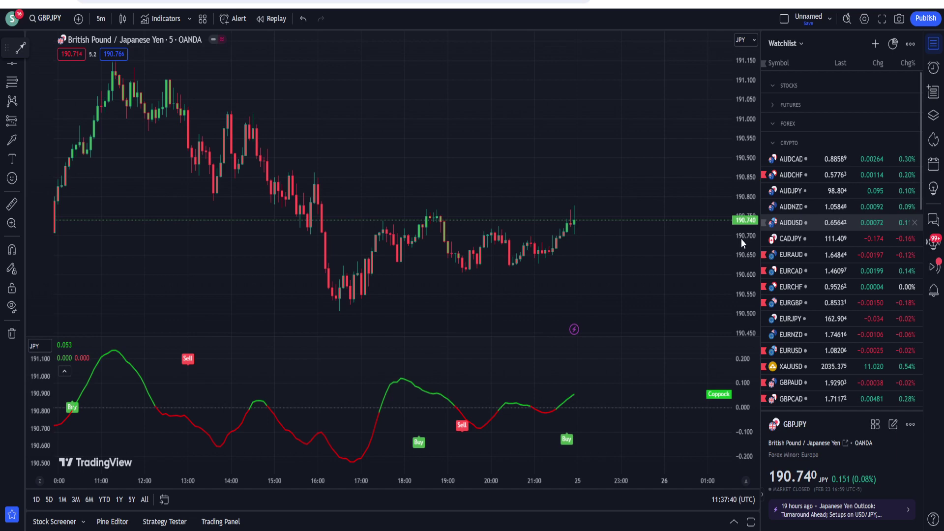
left_click(810, 224)
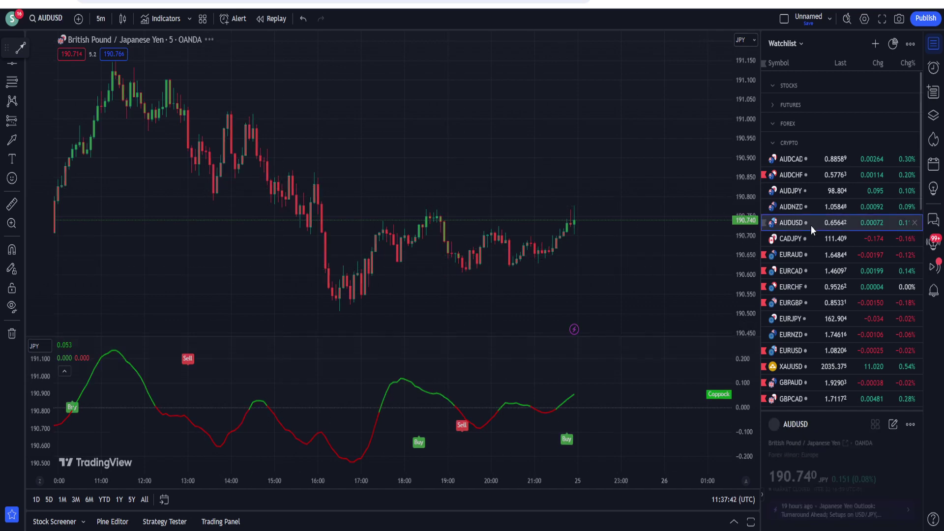
scroll(364, 271, "down", 1)
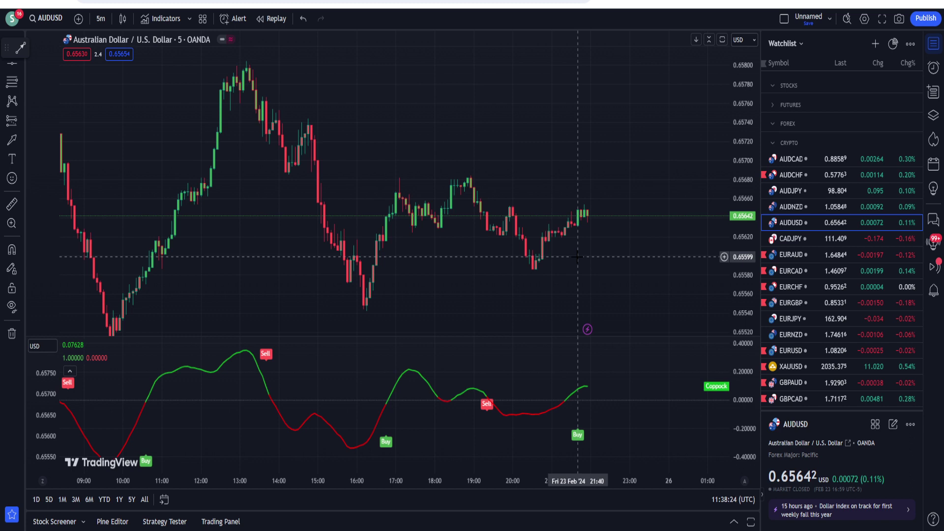
Remove all indicators from the AUDUSD chart and nudge the candles into view.
right_click(468, 121)
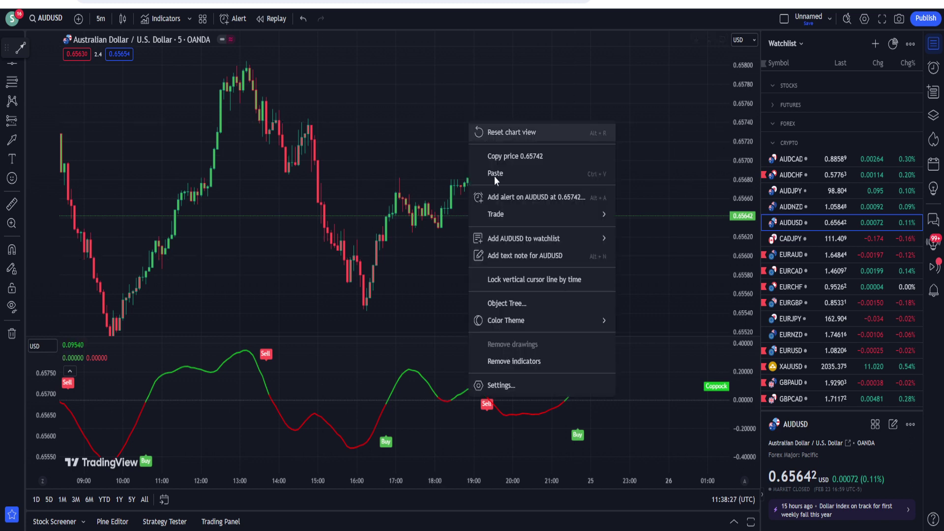
left_click(538, 364)
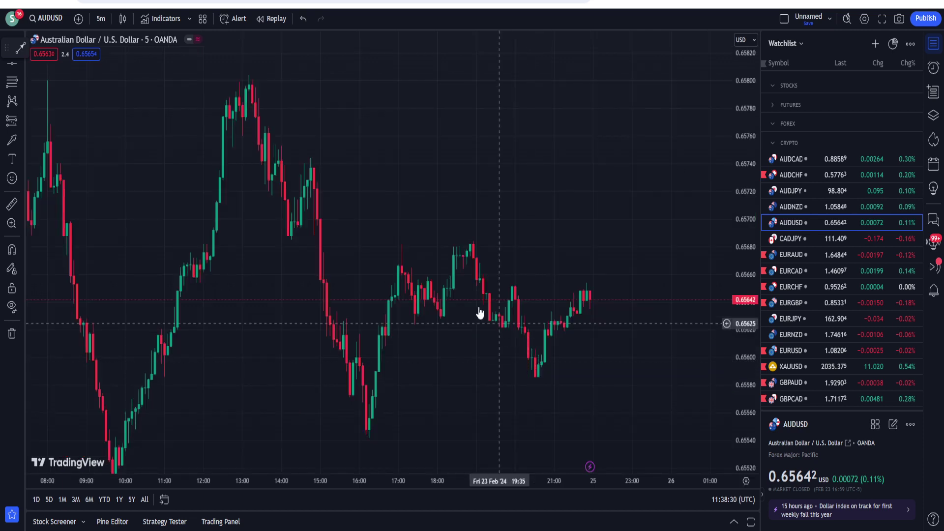
left_click_drag(480, 312, 489, 268)
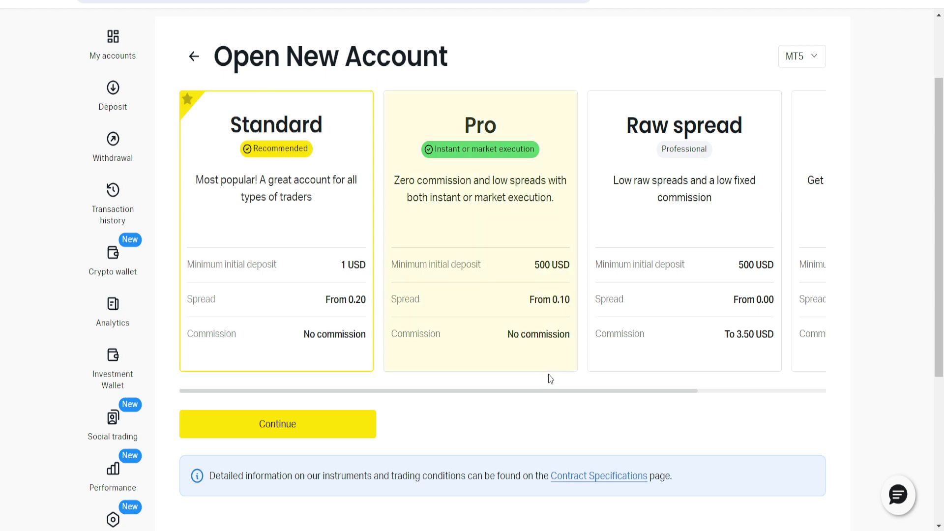
left_click_drag(544, 396, 462, 404)
left_click_drag(637, 395, 516, 405)
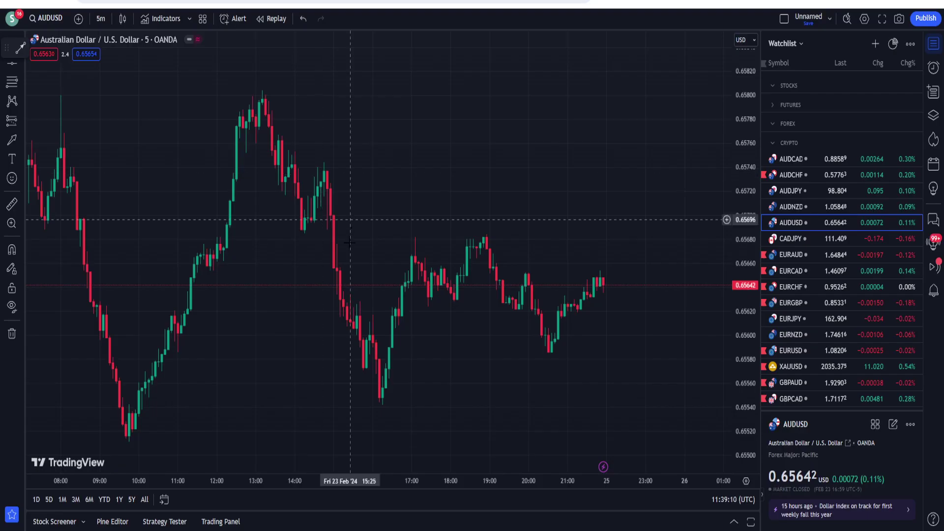
Search 'coppock' and add the Coppock Curve indicator below the AUDUSD candles.
left_click(152, 19)
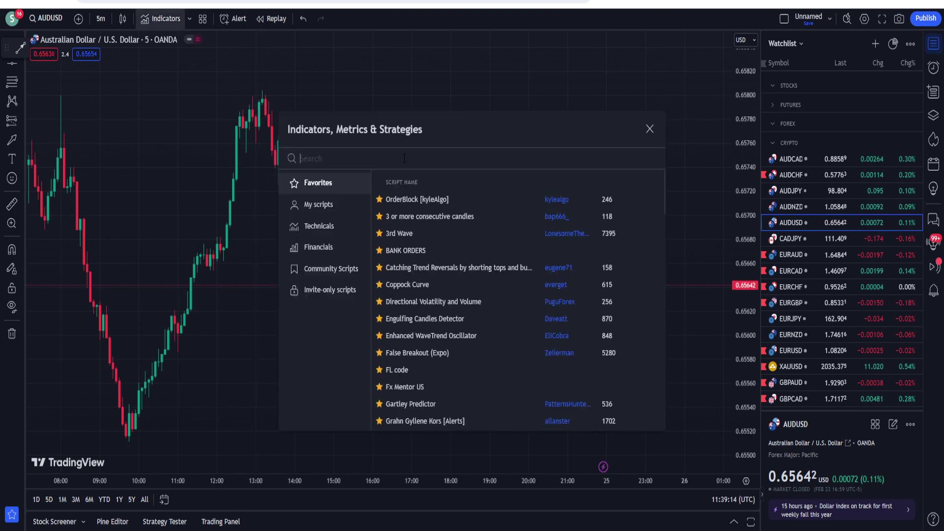
type("cop")
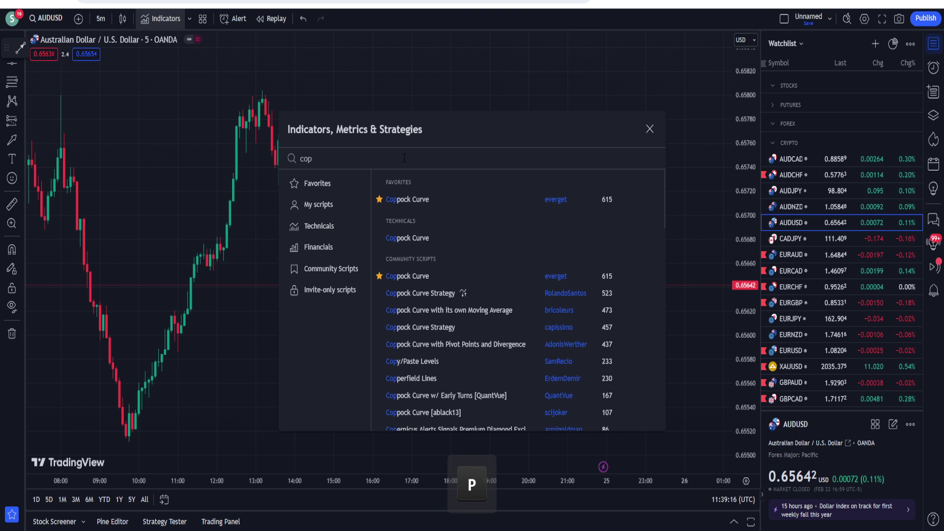
type("pock")
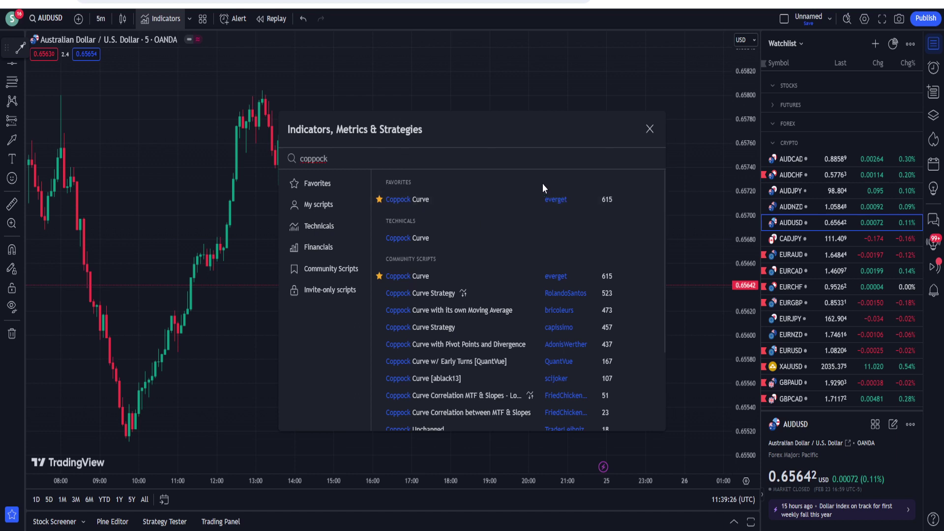
left_click(498, 202)
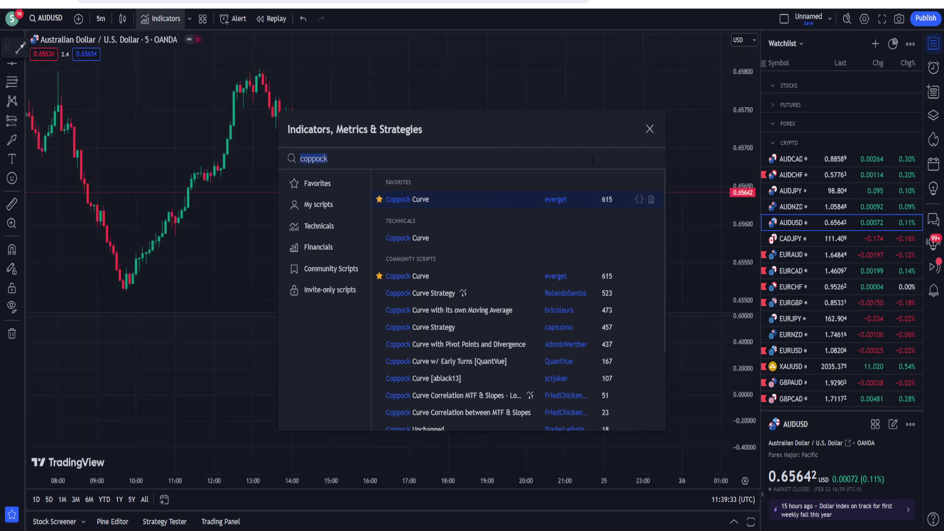
left_click(648, 130)
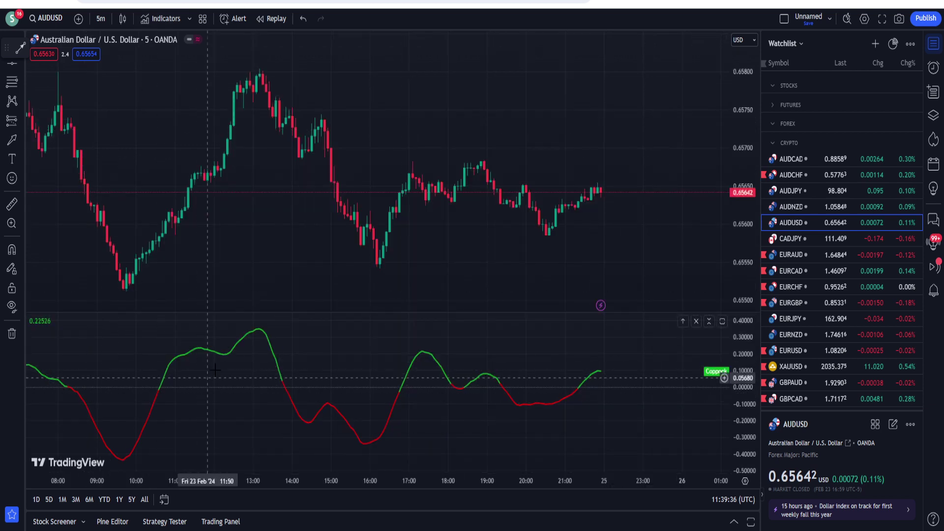
Turn on Titles under Indicators in the chart settings' status line options.
right_click(616, 127)
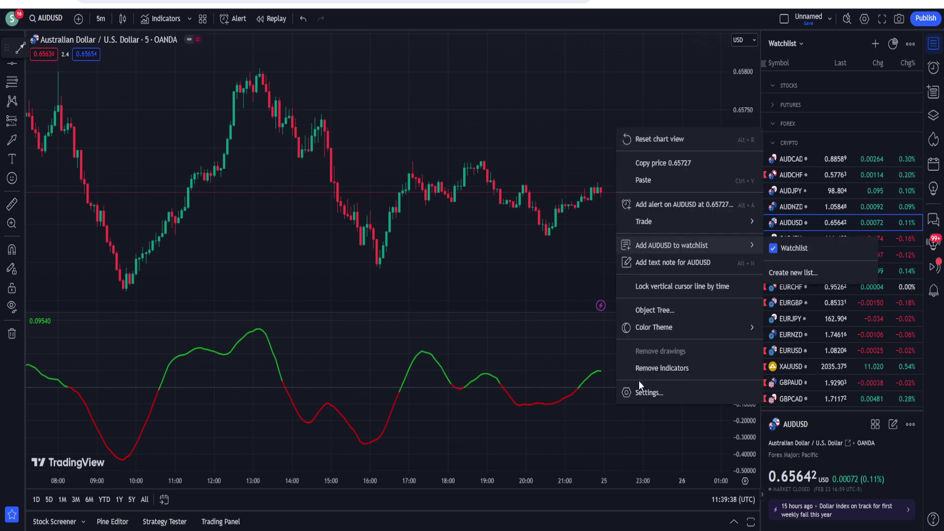
left_click(648, 393)
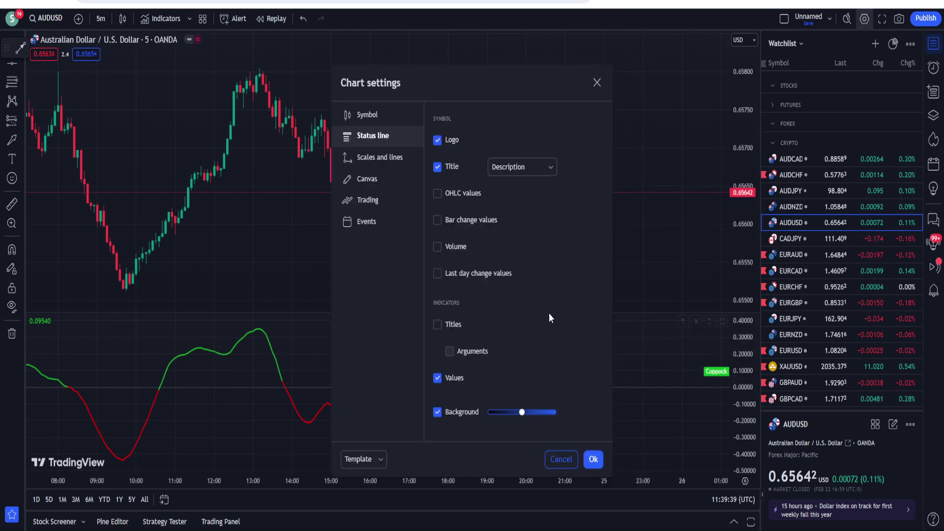
left_click(442, 326)
left_click(593, 459)
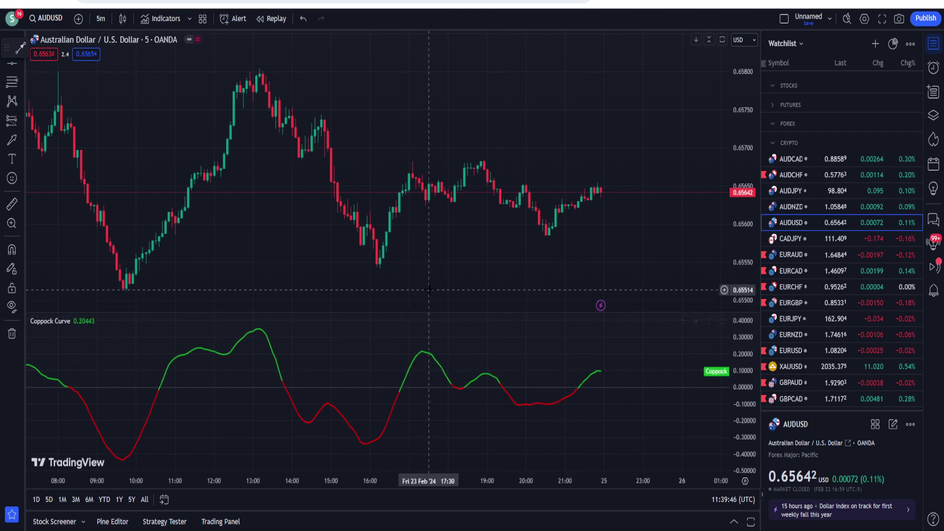
Search 'ut bot' and apply UT Bot Alerts to the AUDUSD chart.
left_click(162, 19)
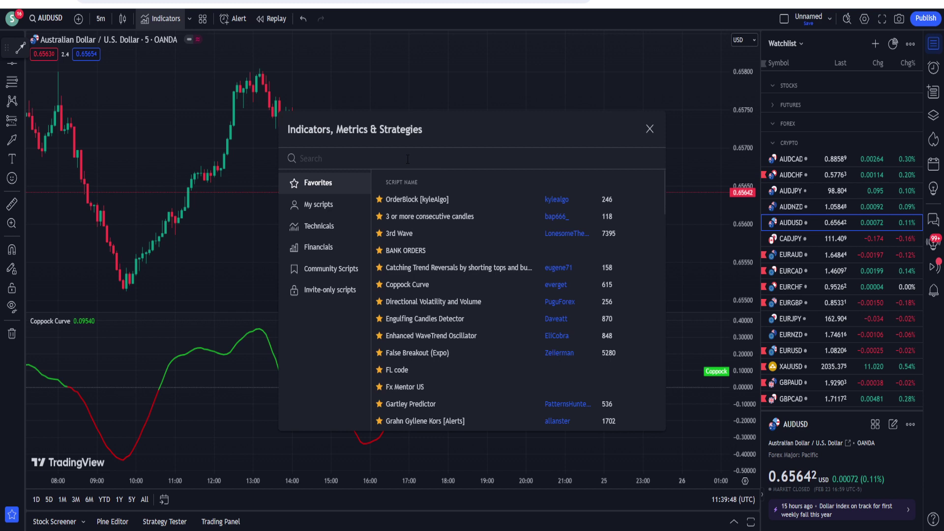
type("ut bot")
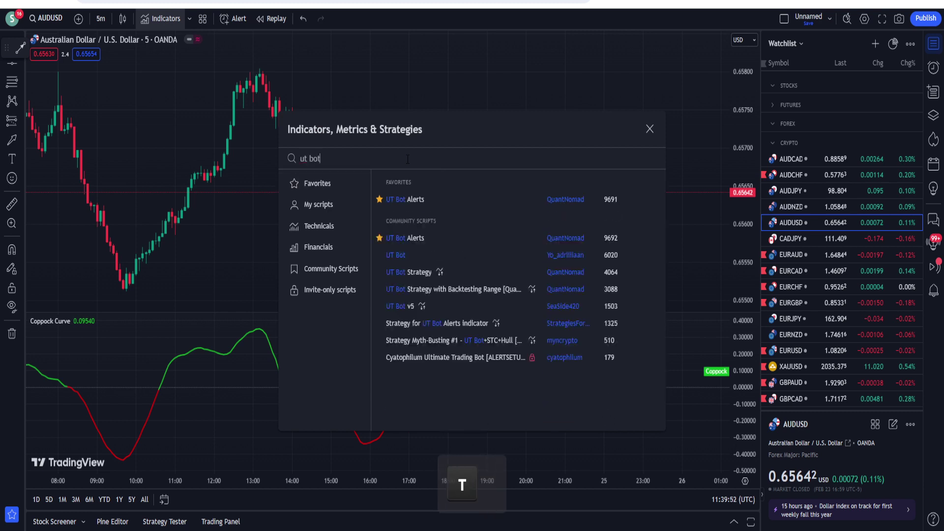
left_click(425, 199)
left_click(649, 128)
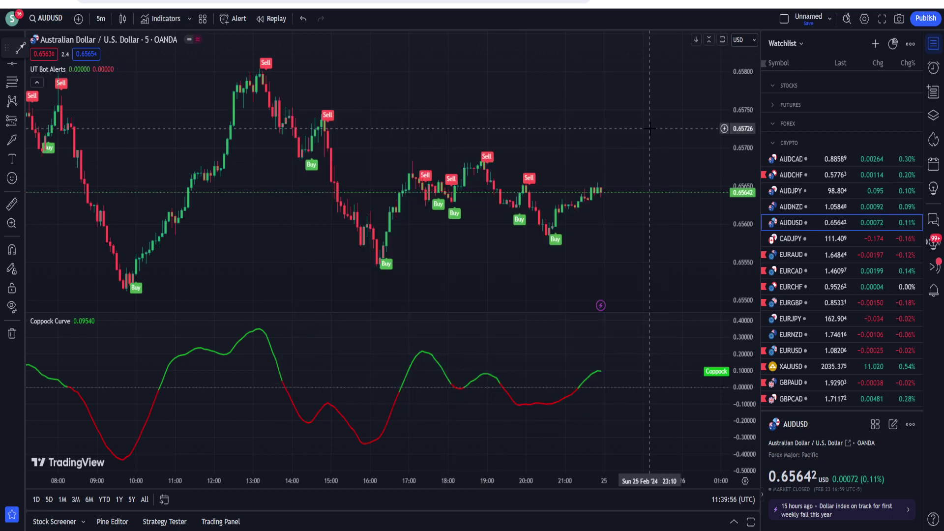
mouse_move(54, 67)
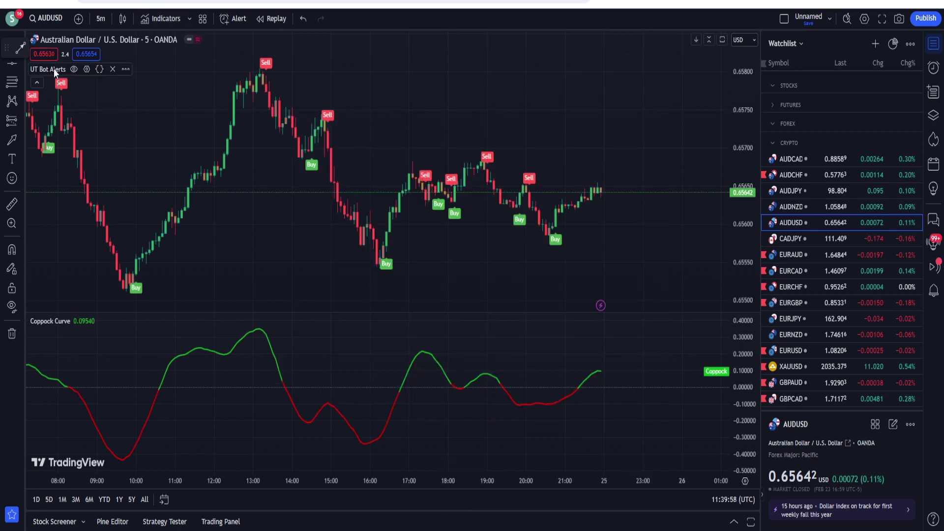
Set UT Bot Alerts Key Value to 3 and ATR Period to 5.
left_click(86, 70)
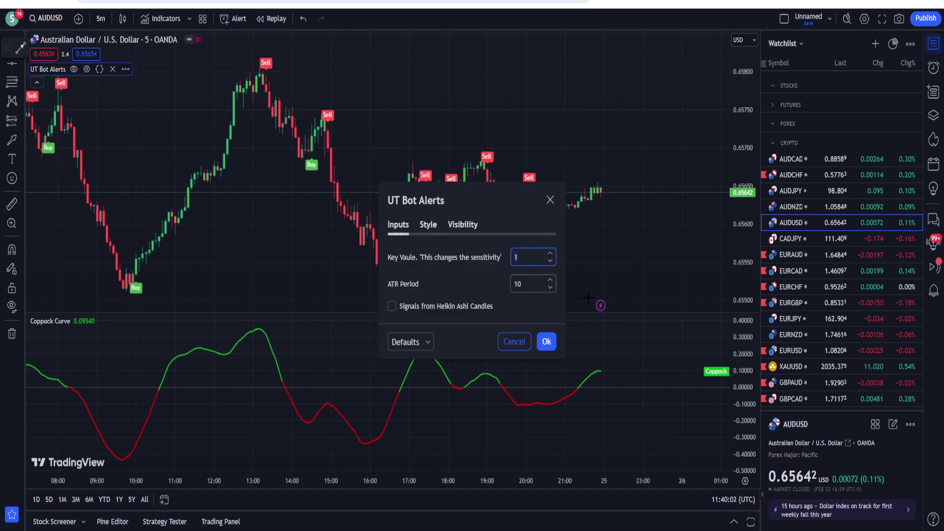
type("3")
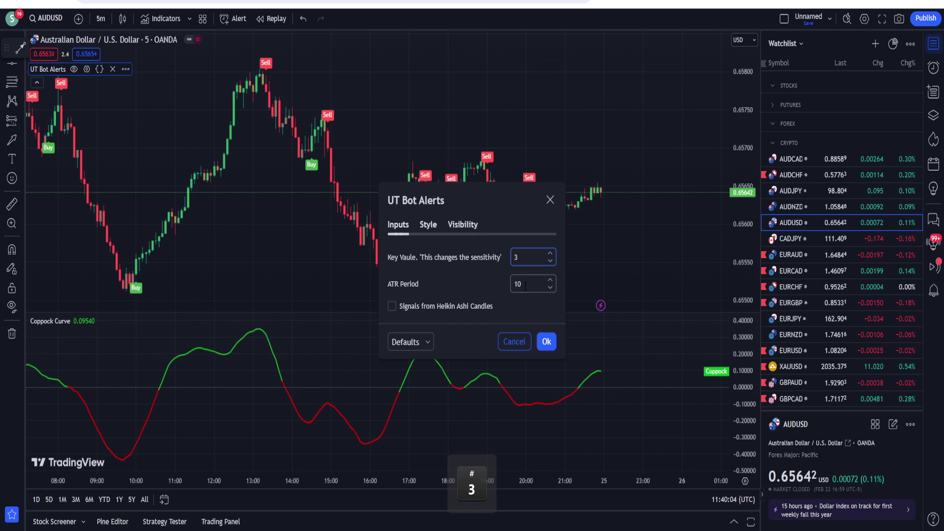
key("Tab")
type("5")
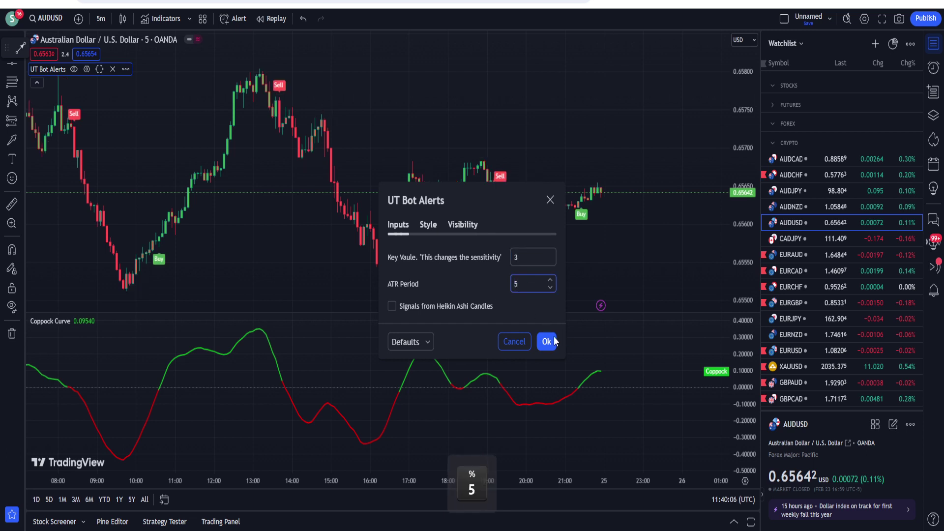
left_click(546, 341)
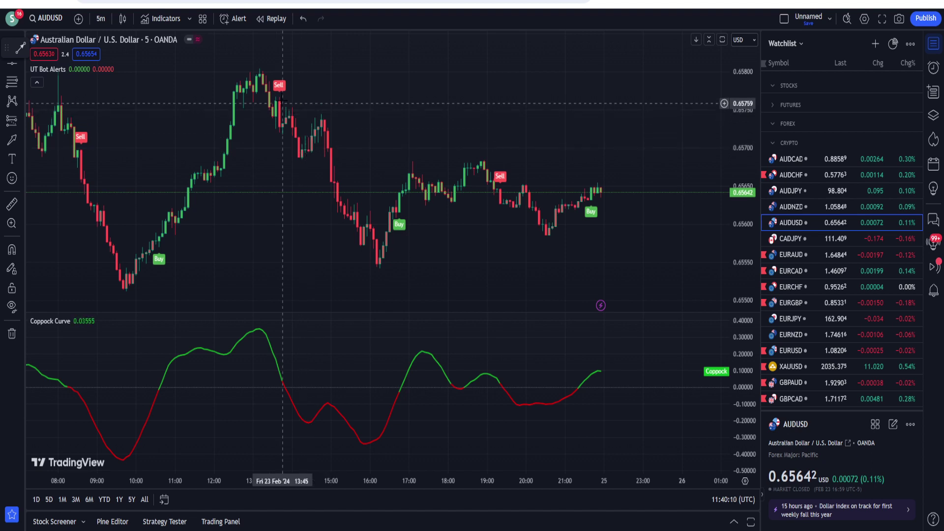
Drag UT Bot Alerts from the price chart down into the Coppock Curve pane.
left_click_drag(281, 96, 316, 402)
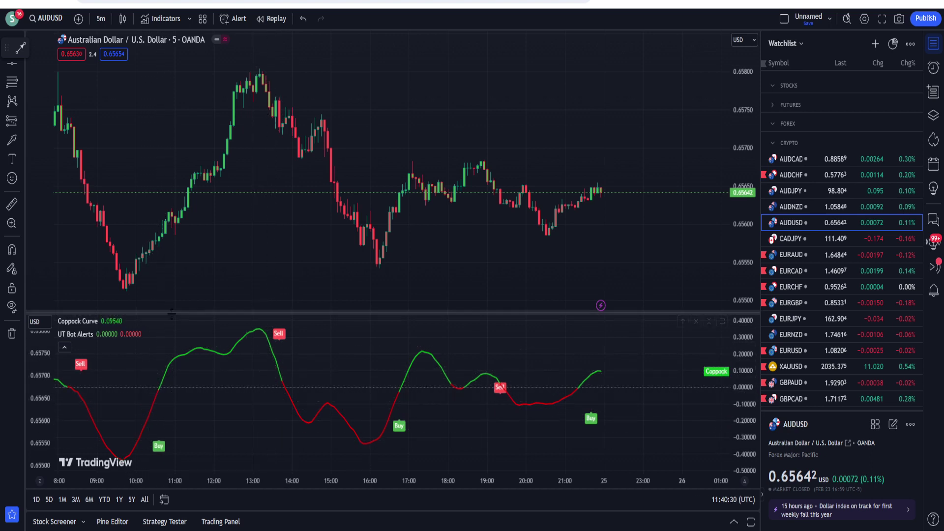
scroll(133, 418, "up", 1)
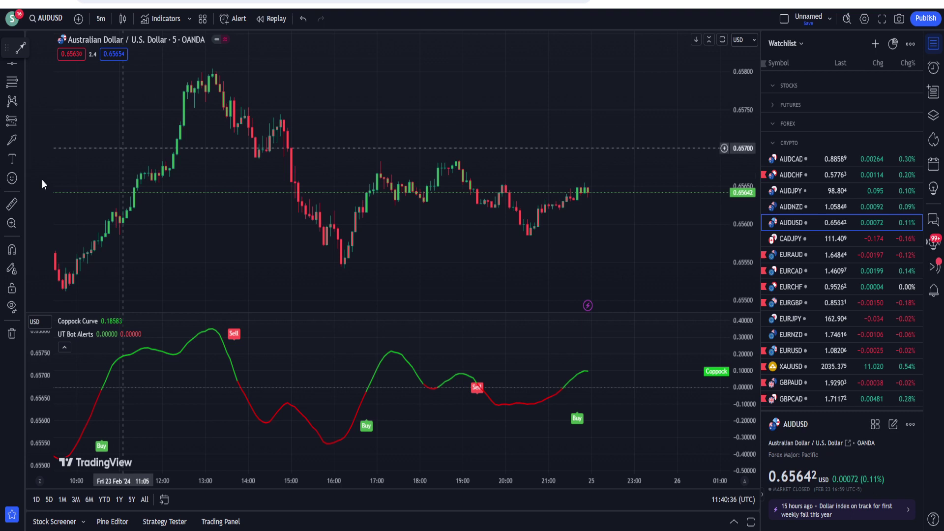
Draw a Long Position at the 10:40 Buy candle, stop slightly lower, target at the midday peak.
left_click(24, 124)
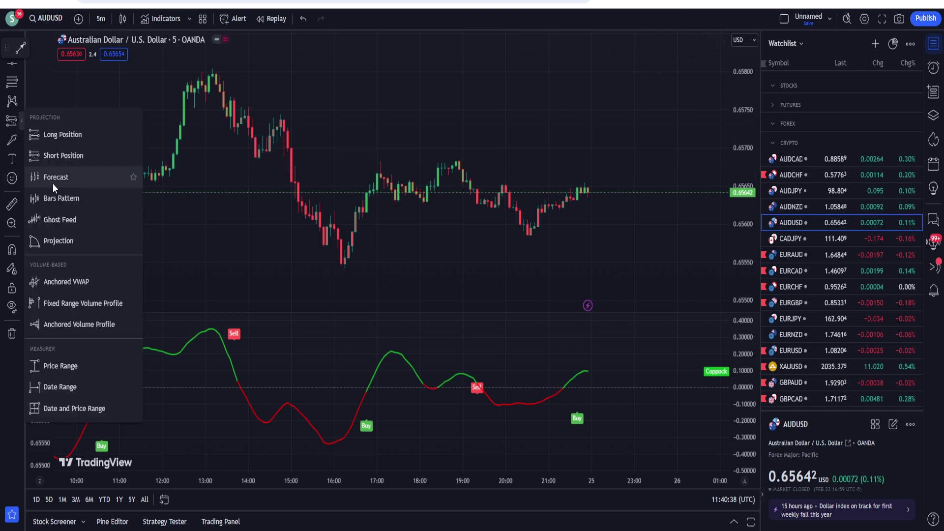
left_click(49, 131)
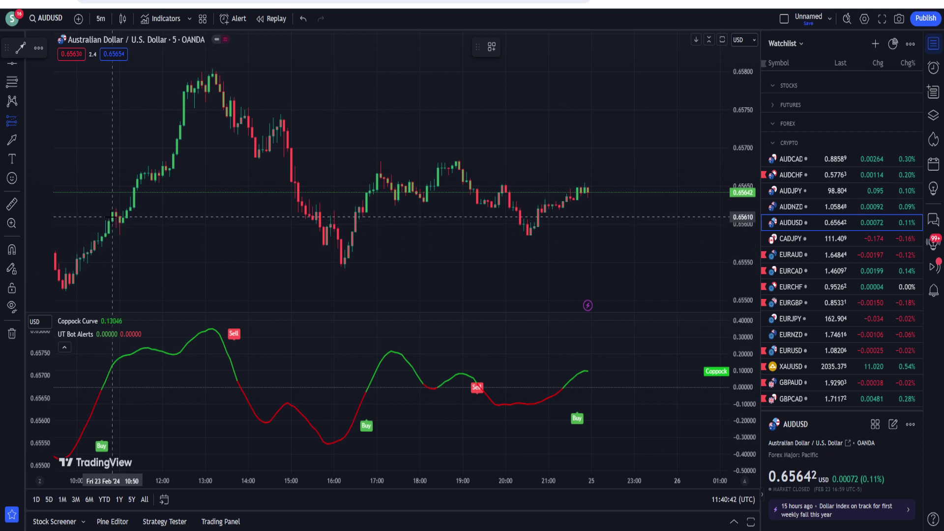
left_click(106, 216)
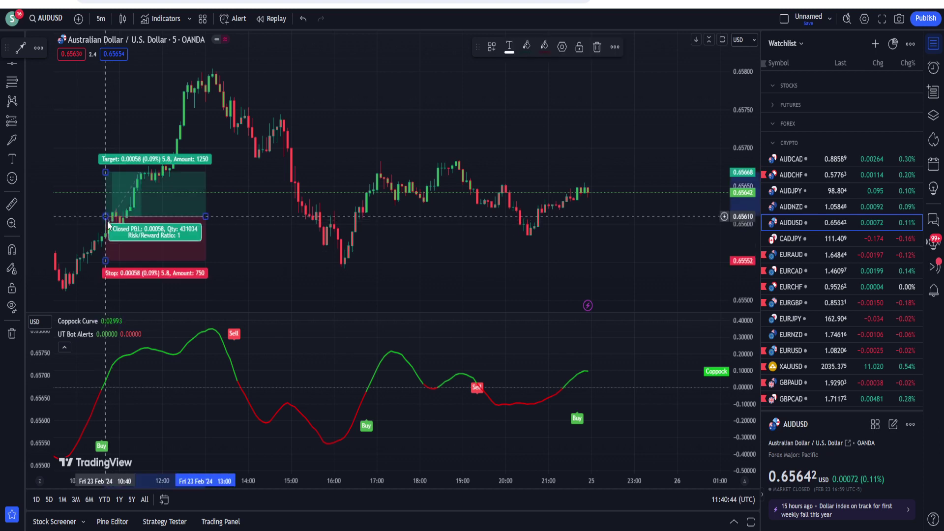
left_click_drag(104, 260, 105, 263)
mouse_move(102, 170)
left_mouse_down()
mouse_move(143, 206)
mouse_move(149, 229)
mouse_move(150, 133)
left_mouse_up()
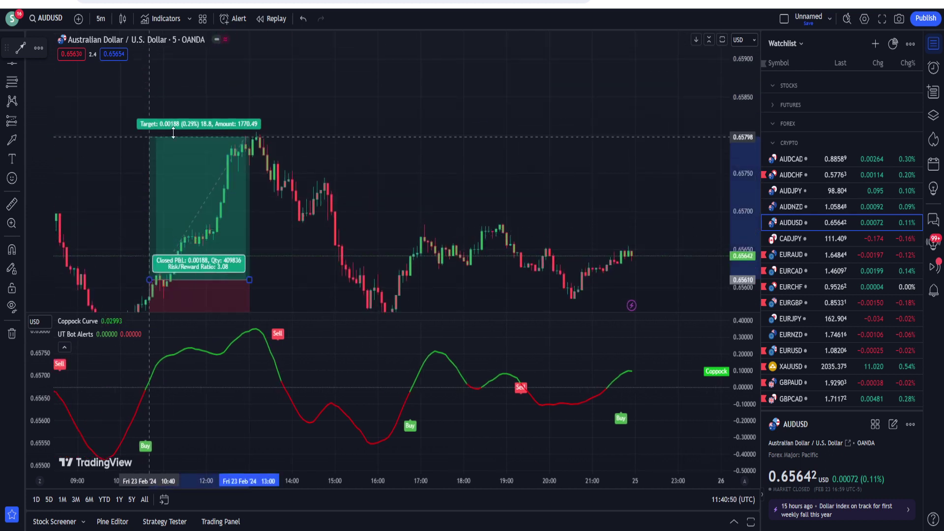
left_click_drag(349, 162, 352, 105)
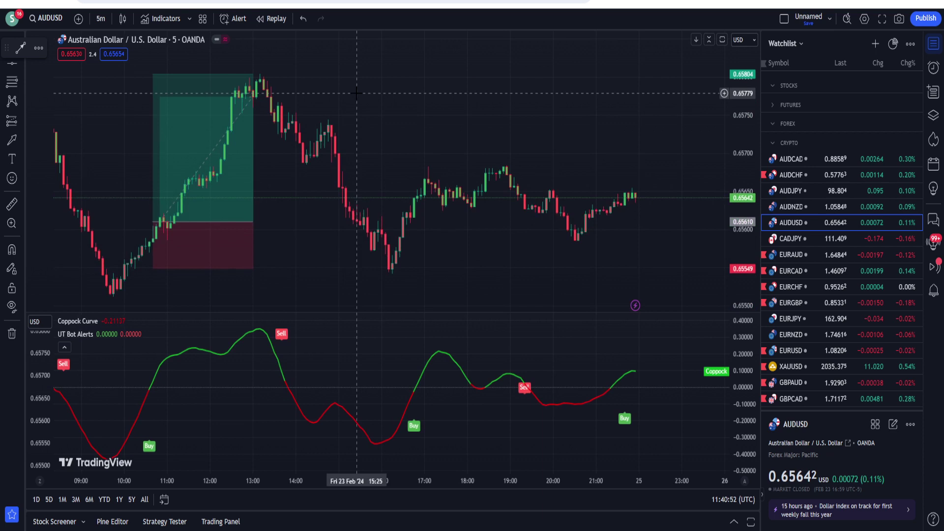
left_click(298, 268)
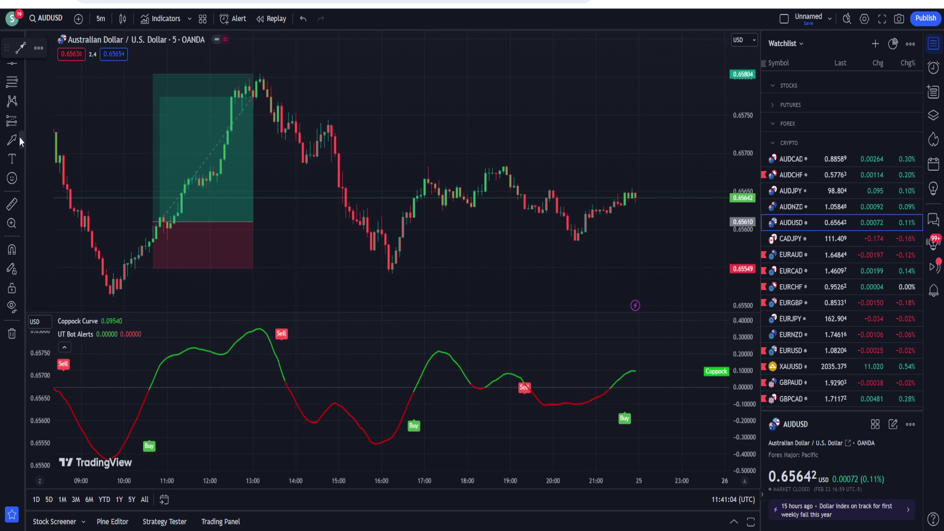
Draw a Short Position after the 13:30 Sell signal, tightening the stop and extending the target down to the low.
left_click(21, 123)
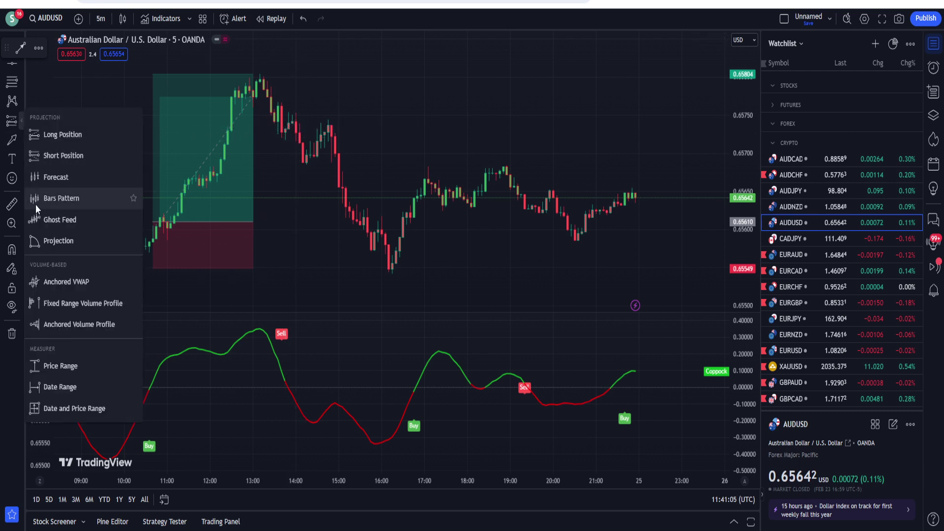
left_click(72, 156)
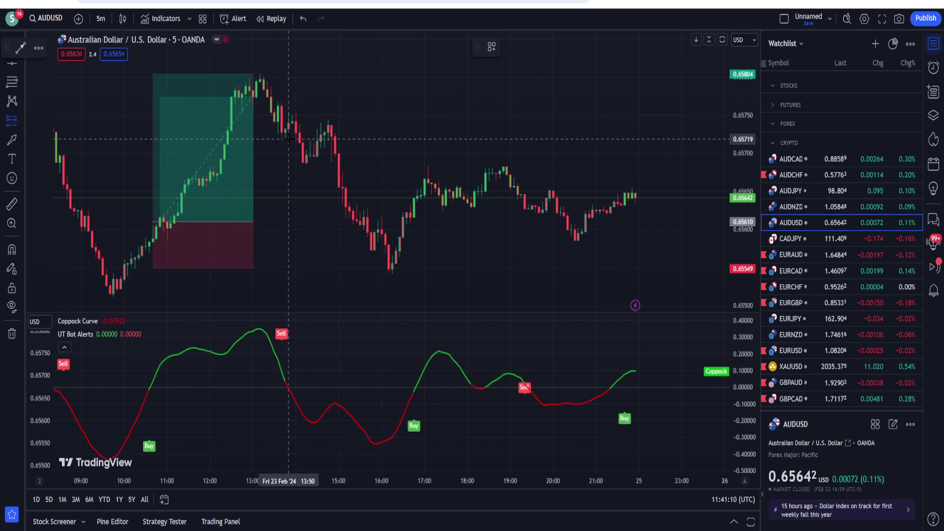
left_click(284, 138)
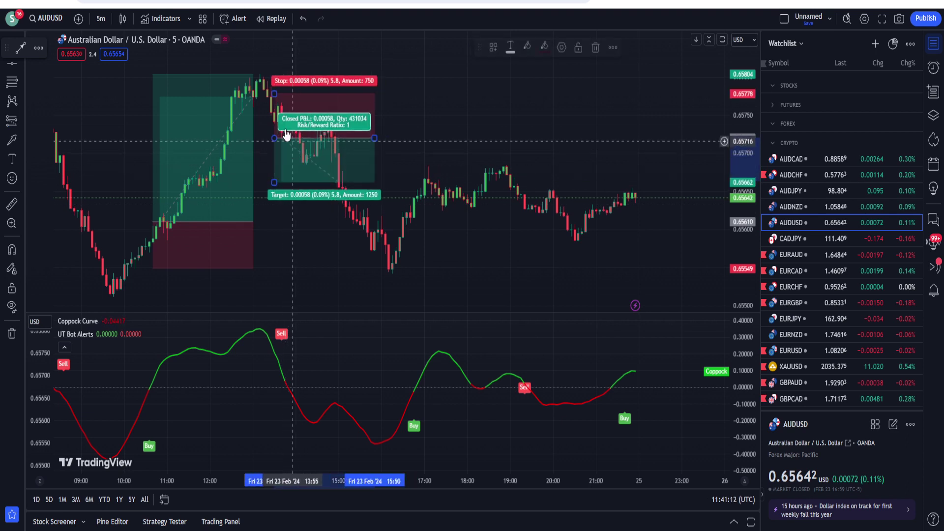
left_click_drag(274, 94, 274, 99)
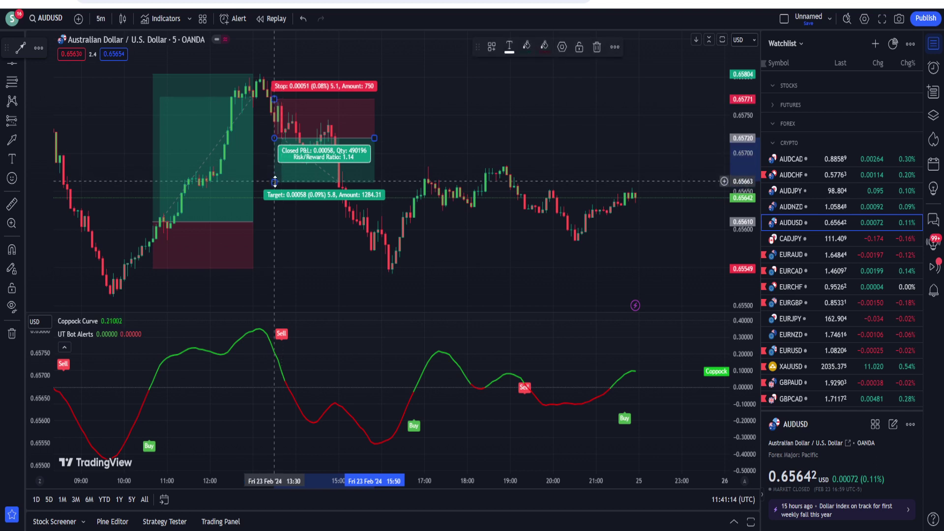
left_click_drag(275, 181, 301, 273)
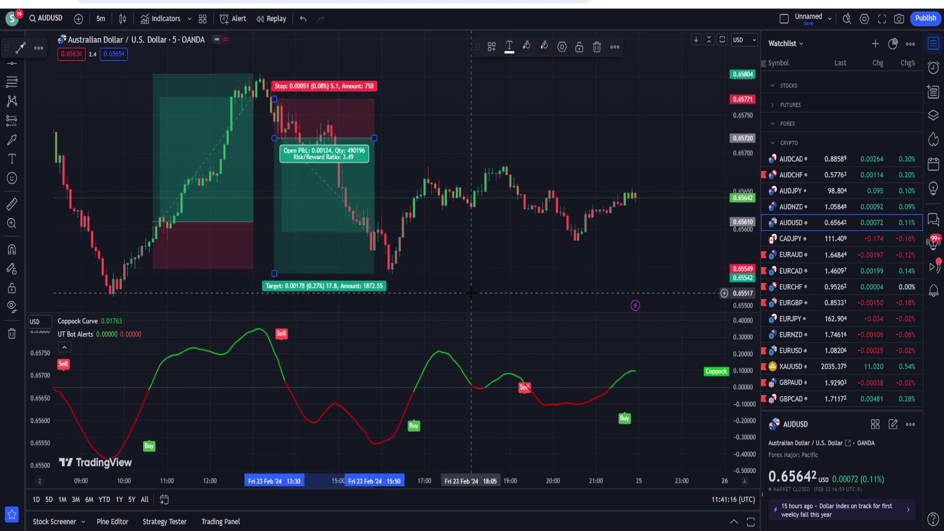
Remove both the long and short position drawings from the AUDUSD chart.
left_click(471, 293)
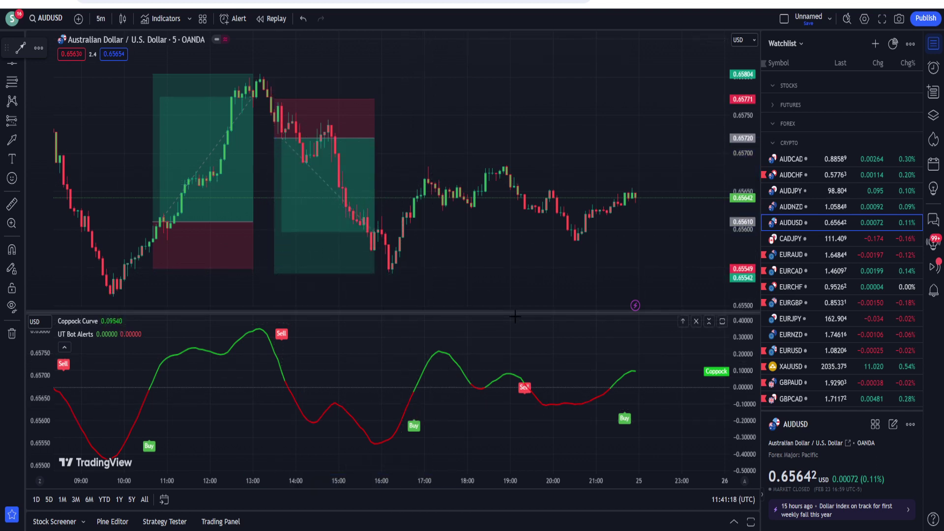
right_click(533, 268)
left_click(588, 476)
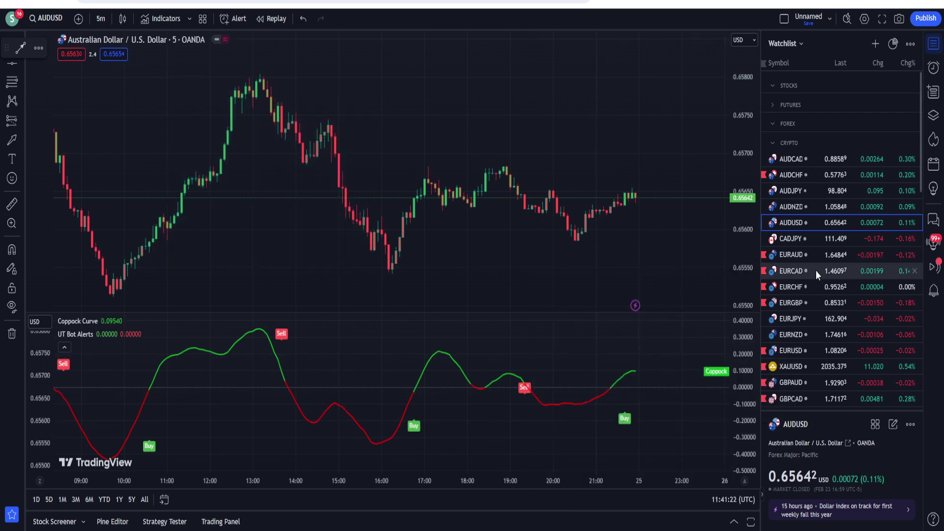
Load the EURCAD 5-minute FXCM chart from the Watchlist and scroll over its signals.
left_click(816, 270)
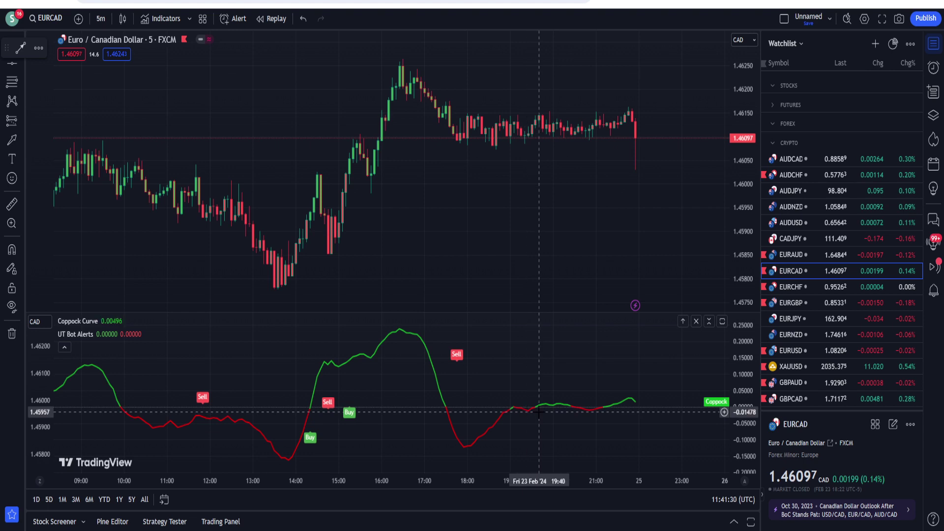
scroll(816, 285, "down", 3)
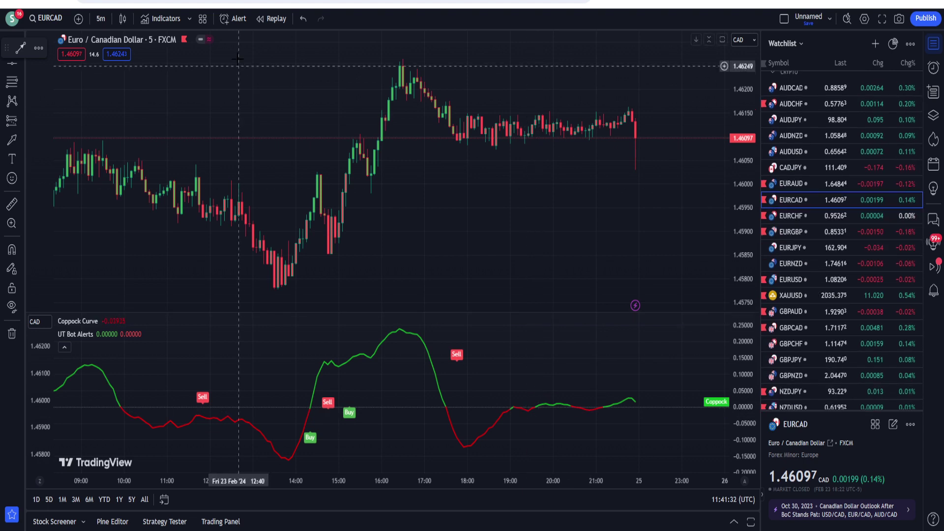
Set EURCAD to 15-minute candles and zoom to see signals back to Thursday 22 Feb.
left_click(97, 18)
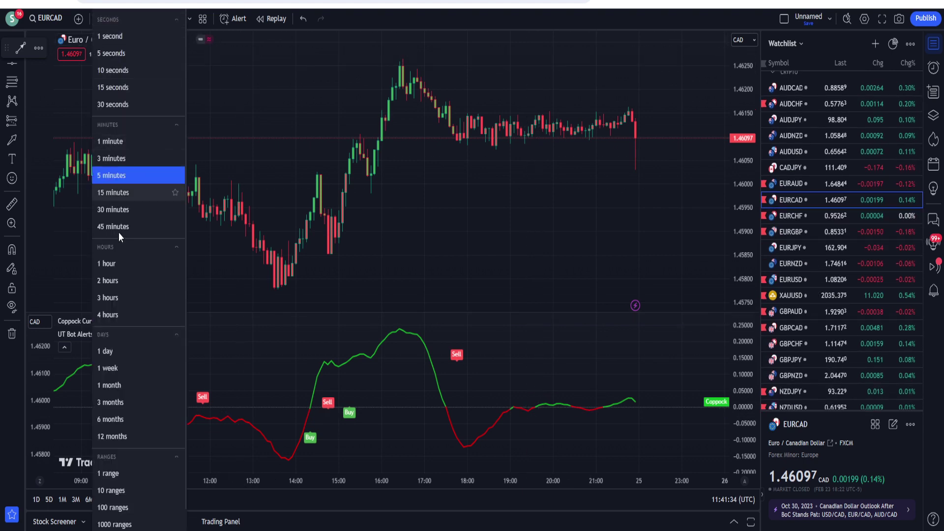
left_click(135, 196)
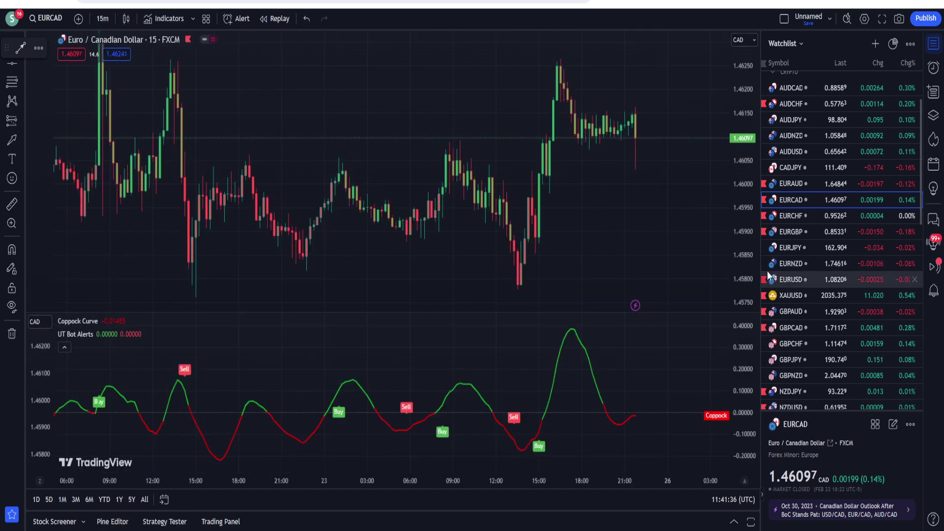
scroll(522, 293, "up", 2)
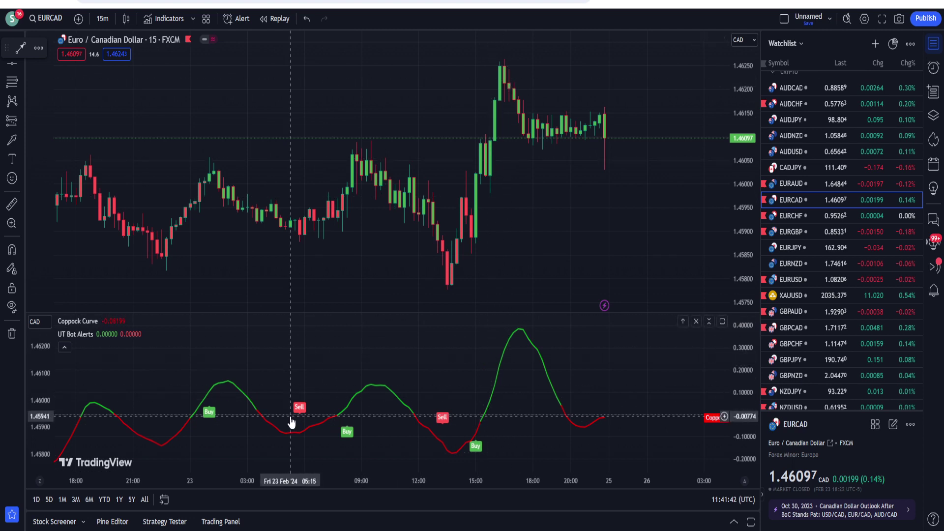
scroll(300, 416, "down", 3)
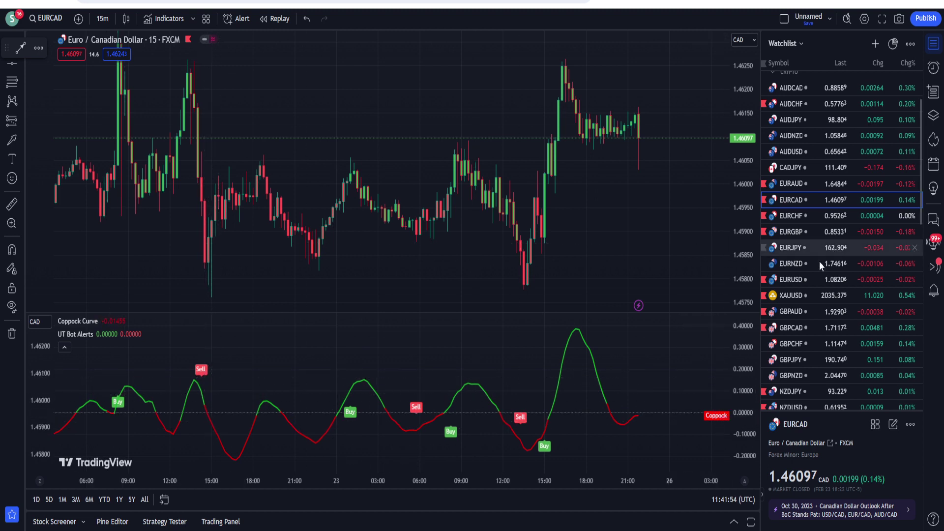
Inspect the XAUUSD gold chart's signals, then return to the EURUSD 15-minute OANDA chart.
left_click(800, 278)
left_click(796, 297)
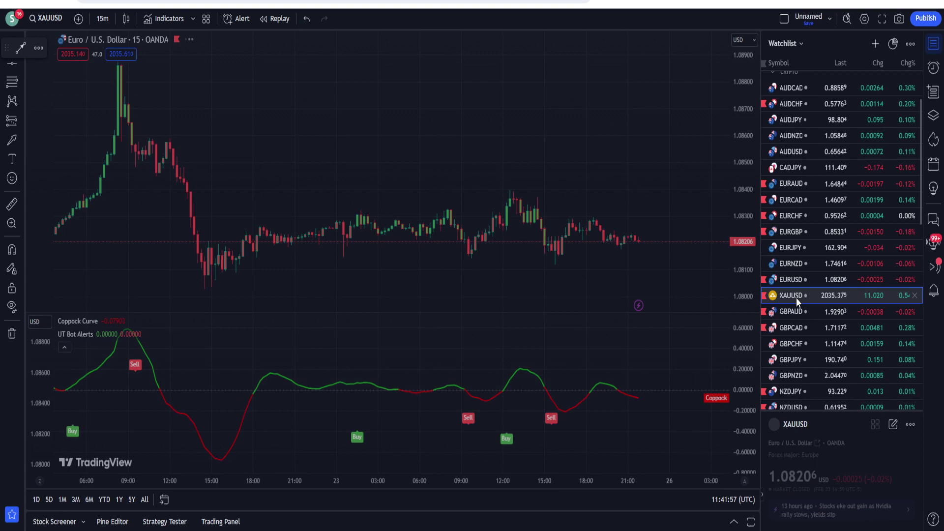
scroll(572, 393, "up", 2)
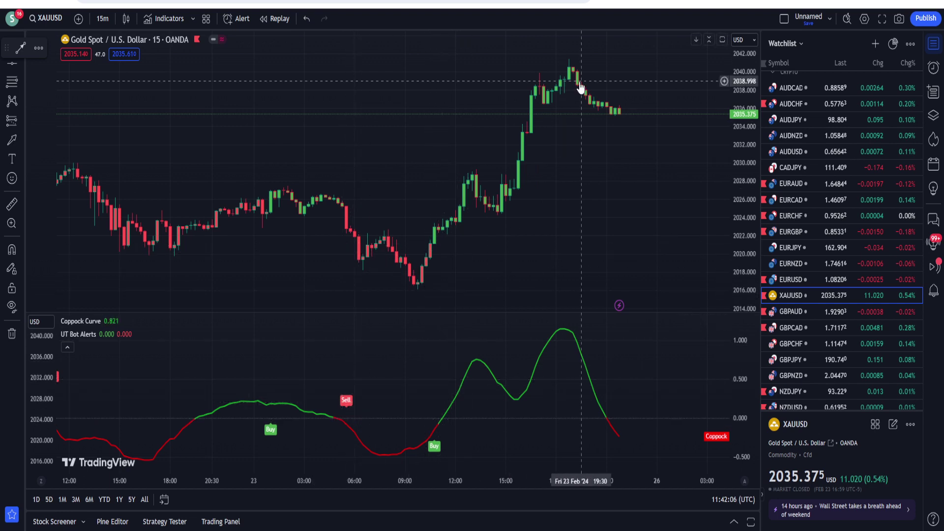
scroll(365, 423, "down", 2)
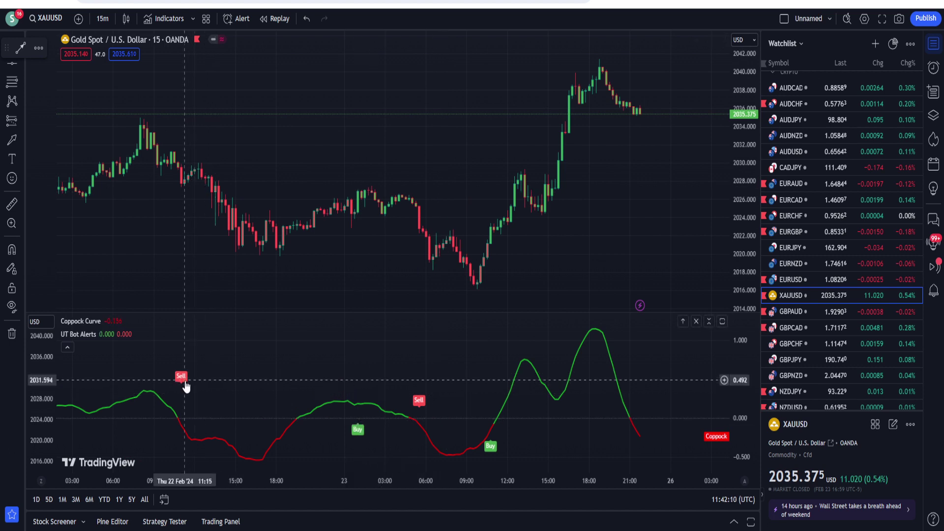
left_click(797, 273)
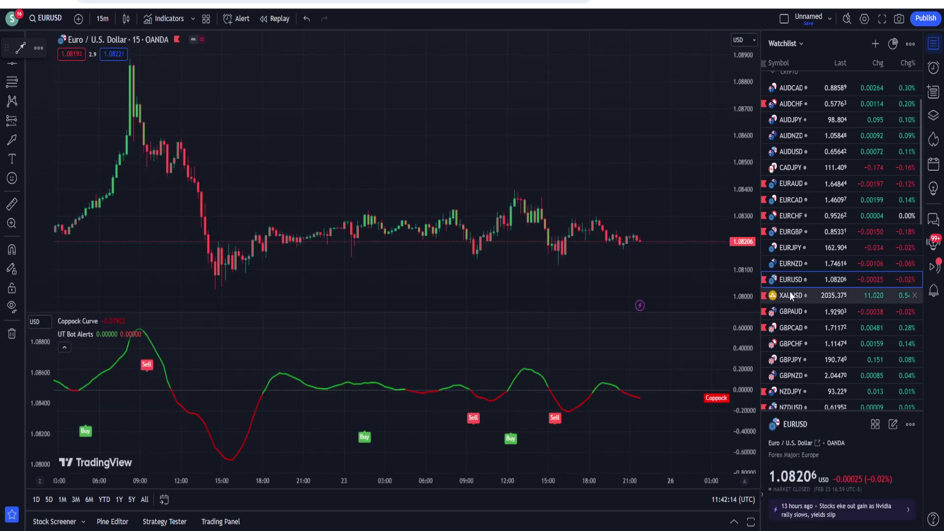
scroll(806, 305, "down", 3)
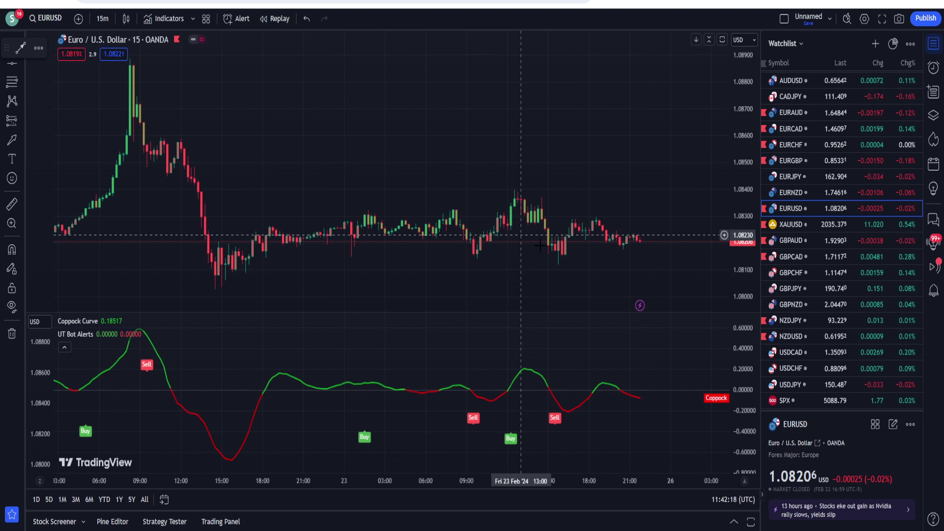
Load the USDCAD 15-minute OANDA chart, zoom its Buy/Sell signals, and scroll the Watchlist down.
left_click(796, 356)
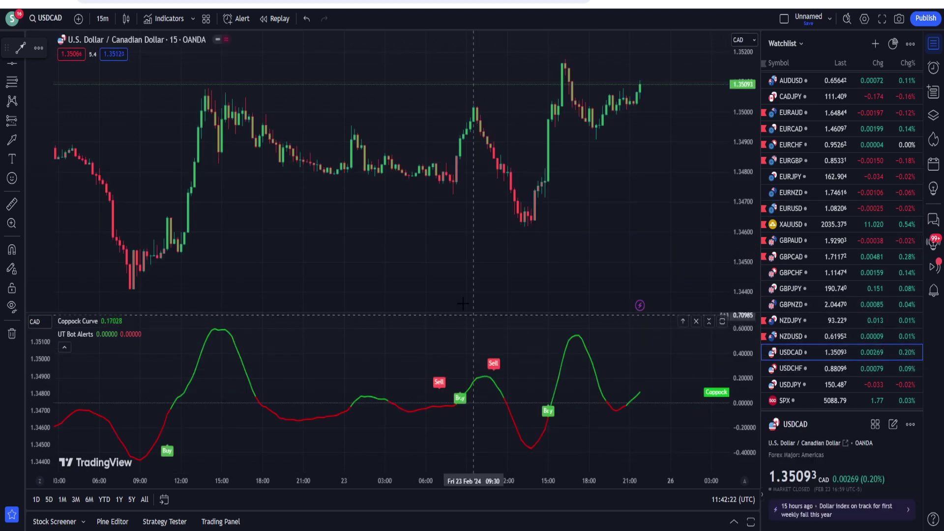
scroll(455, 122, "up", 1)
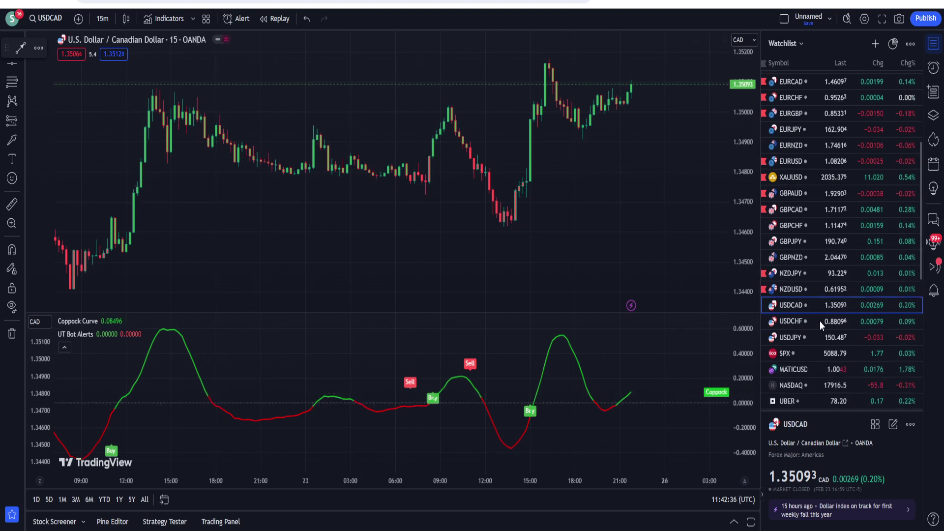
scroll(818, 320, "down", 3)
scroll(816, 350, "down", 10)
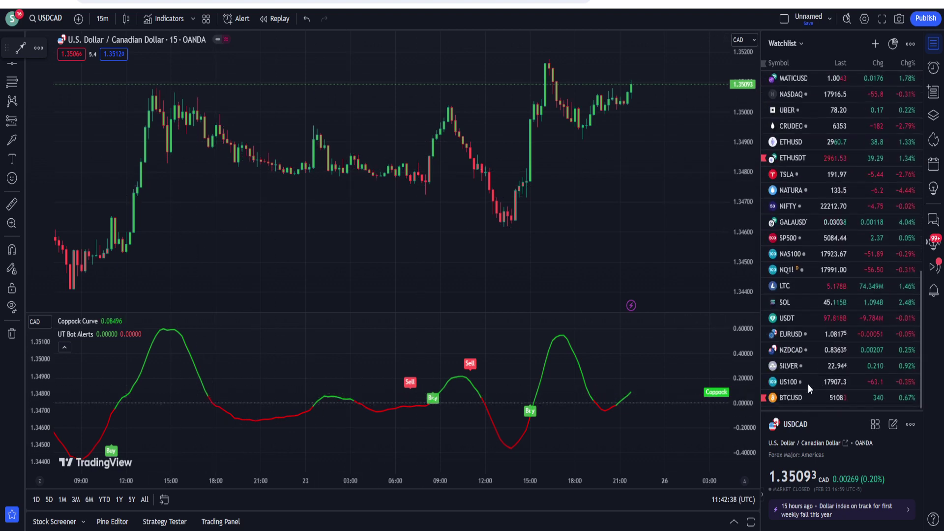
Review the BTCUSD chart, then load the MATICUSDT 15-minute Binance chart from the Watchlist.
left_click(798, 399)
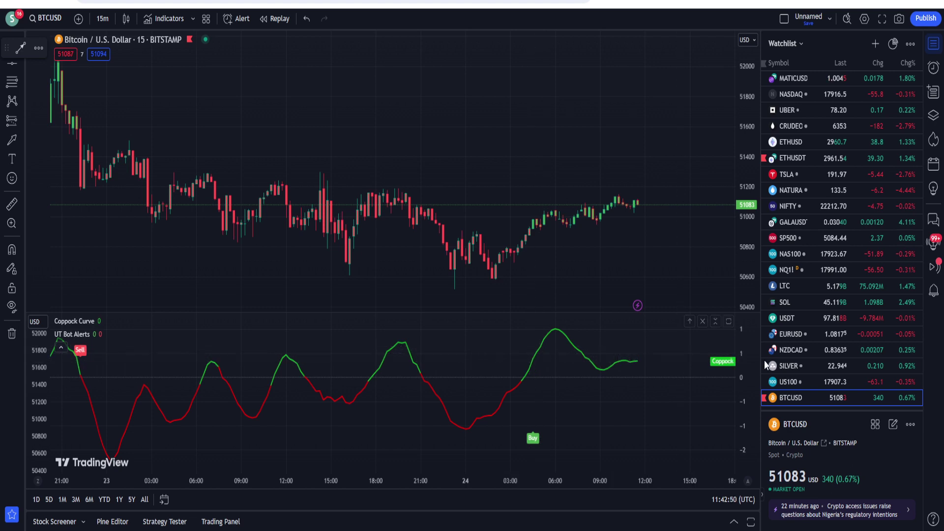
scroll(787, 280, "up", 3)
left_click(810, 149)
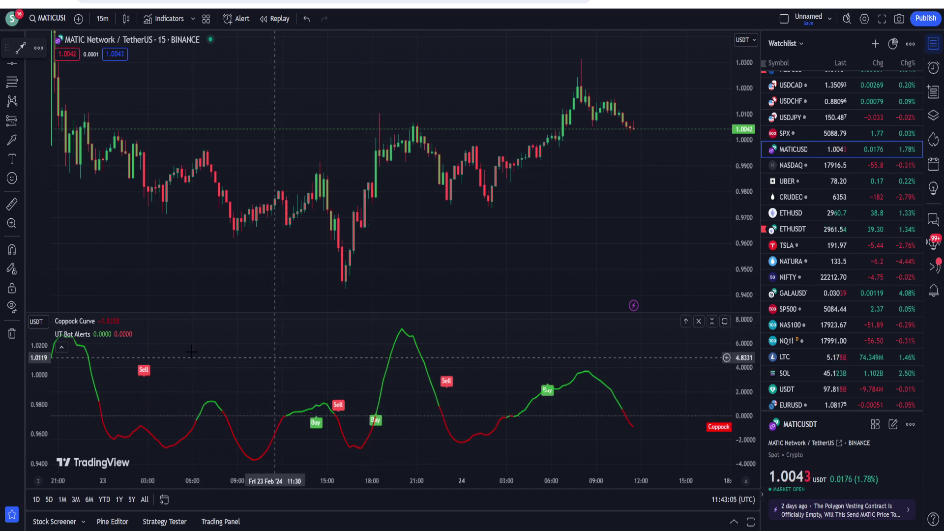
Scroll up the Watchlist and pick the USDJPY row to view its Coppock and UT Bot signals.
mouse_move(69, 337)
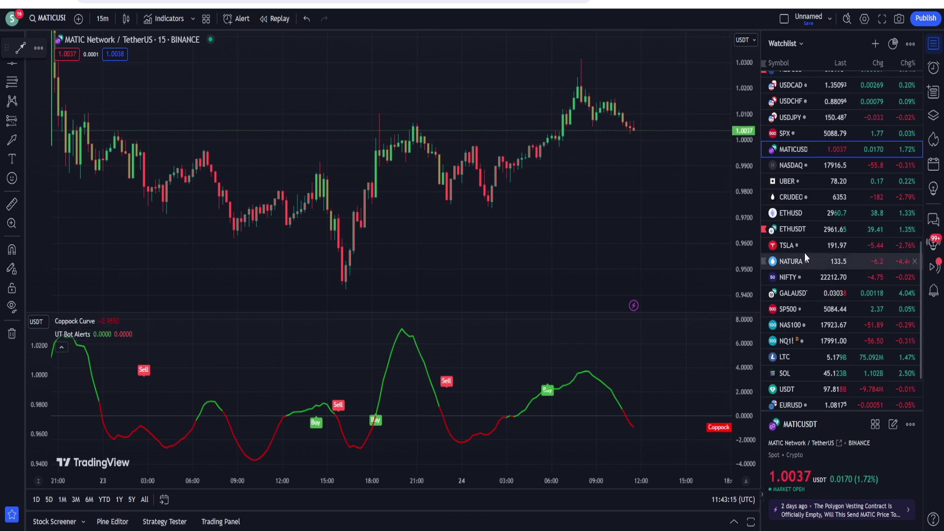
scroll(801, 223, "up", 3)
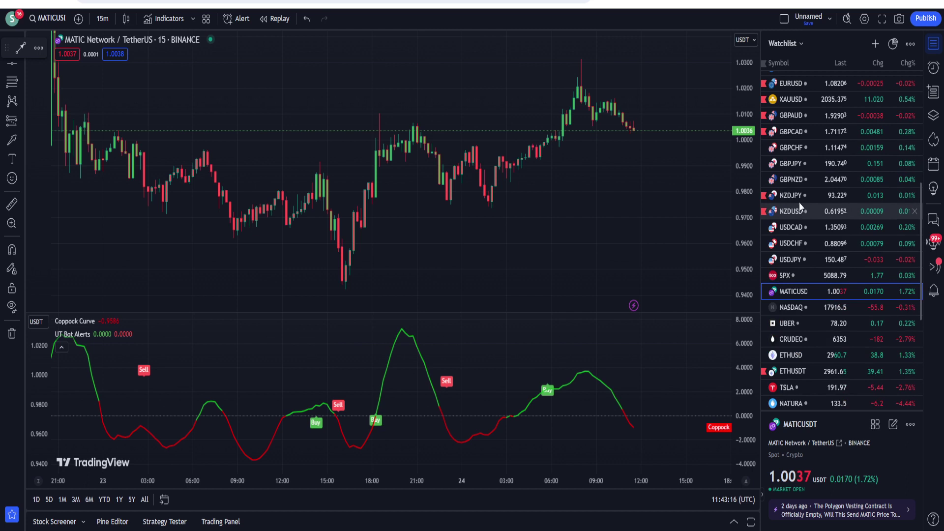
left_click(803, 259)
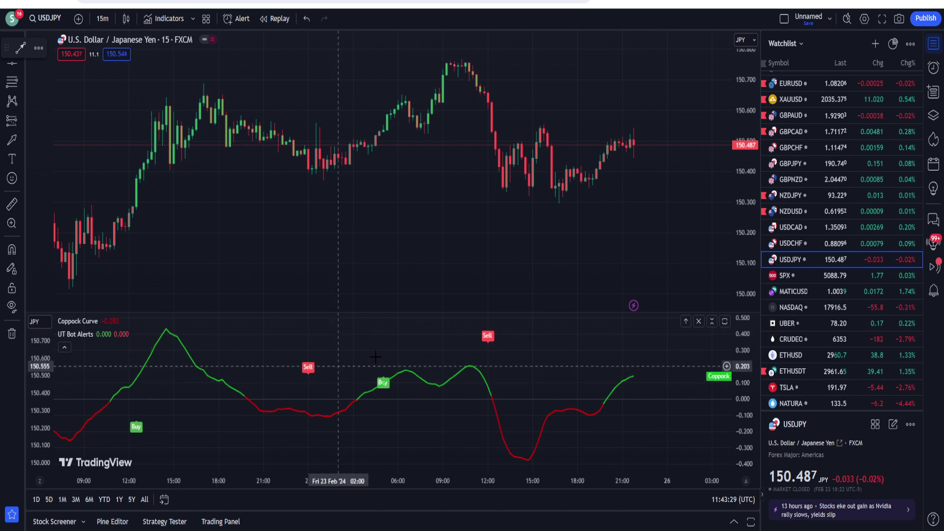
scroll(829, 255, "up", 3)
Flip through GBPAUD and AUDJPY, finishing on the AUDCAD 15-minute FXCM chart.
left_click(812, 183)
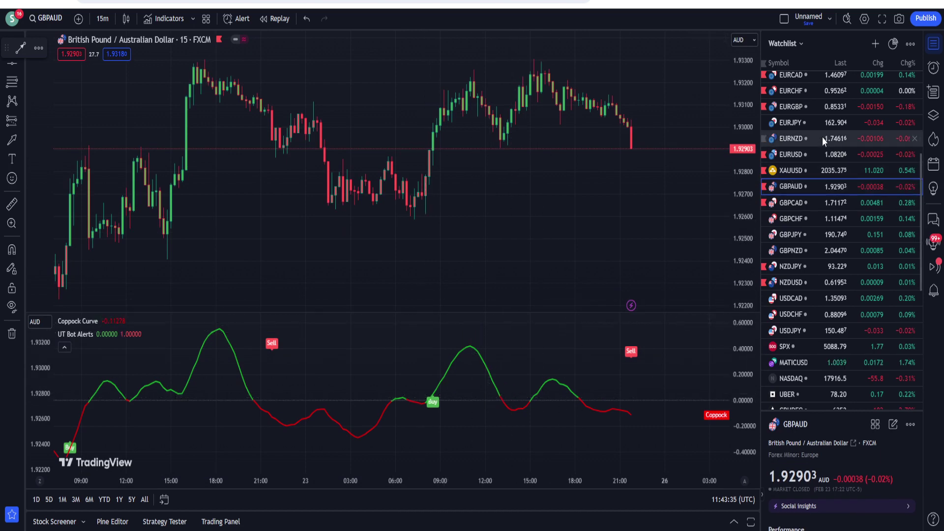
scroll(822, 123, "up", 3)
scroll(823, 123, "up", 1)
left_click(807, 131)
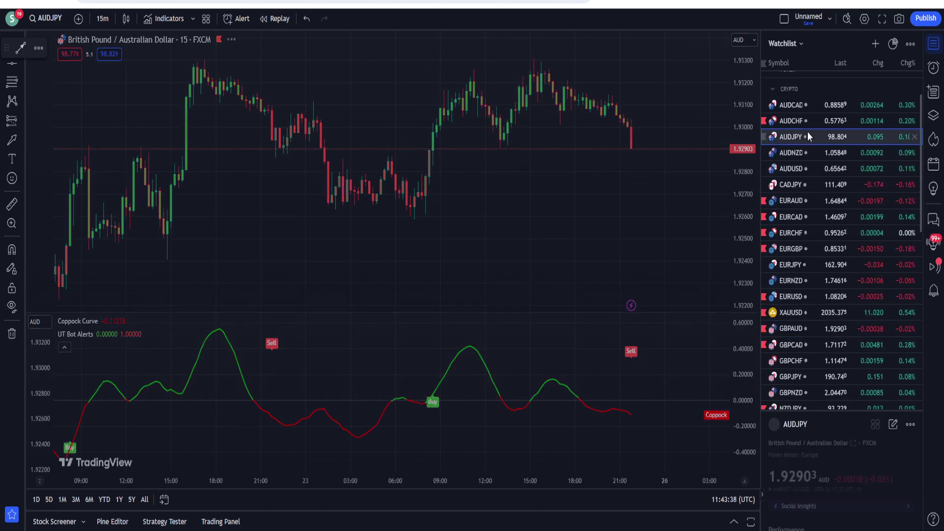
left_click(848, 108)
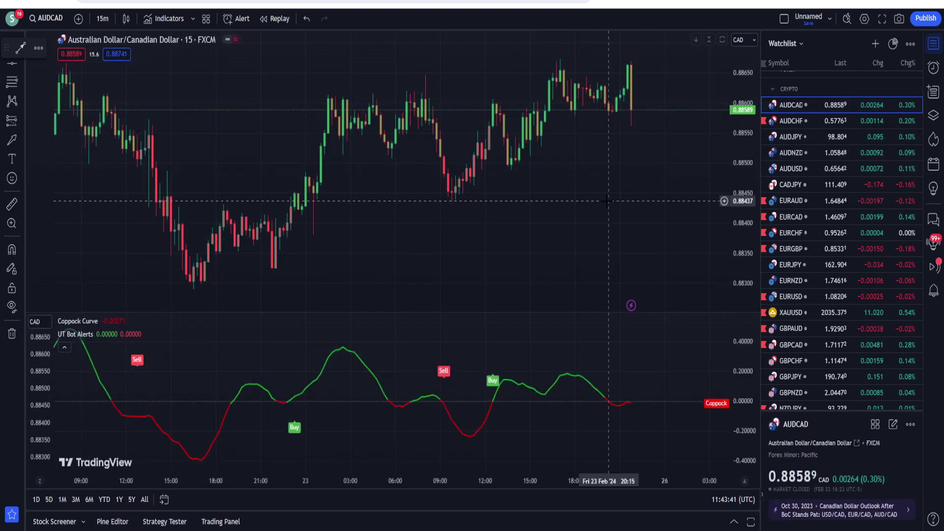